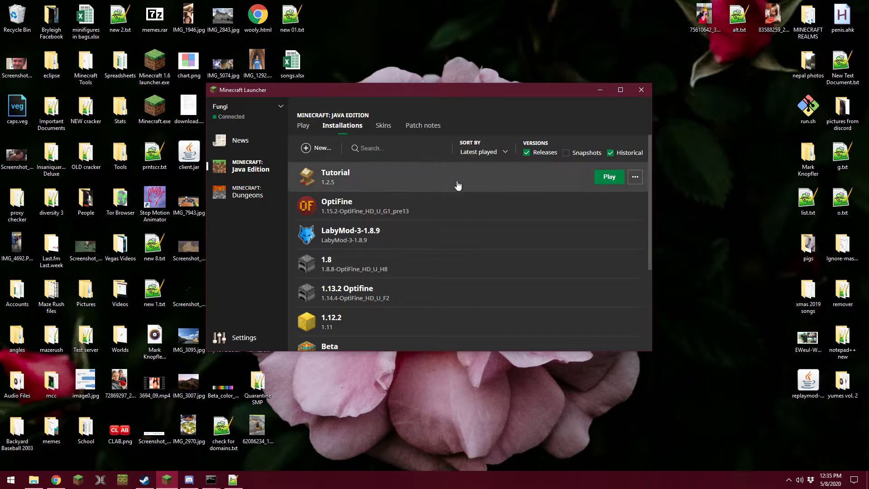
Launch Tutorial 1.2.5, review its NullPointerException crash report, and close the crash window.
left_click(603, 179)
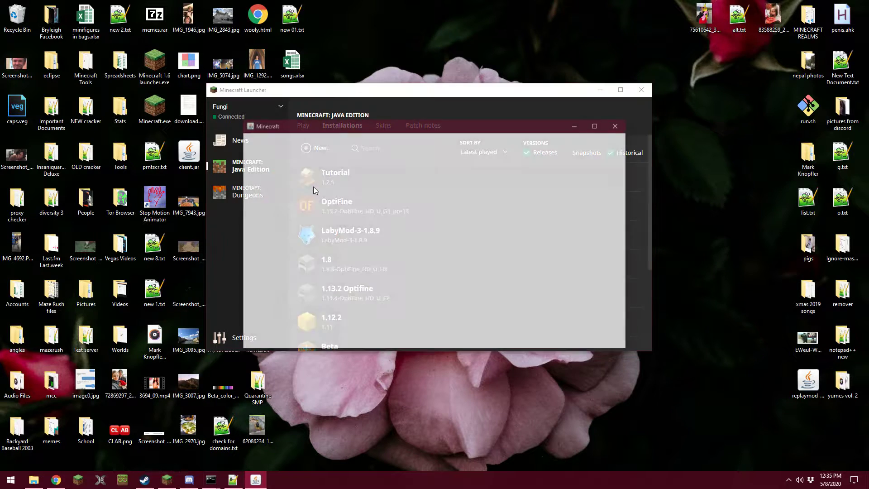
left_click_drag(349, 194, 521, 312)
left_click(526, 281)
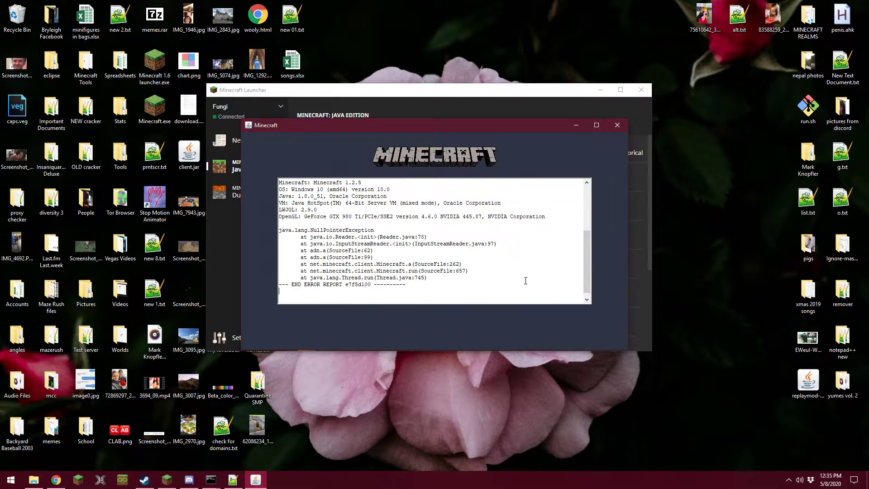
left_click(617, 126)
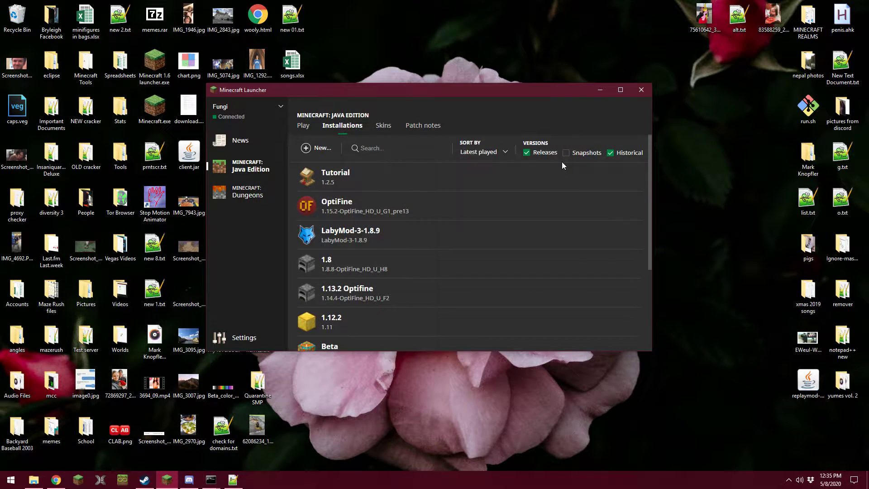
Run %appdata% from the Windows Run dialog to open the AppData Roaming folder.
key("super+r")
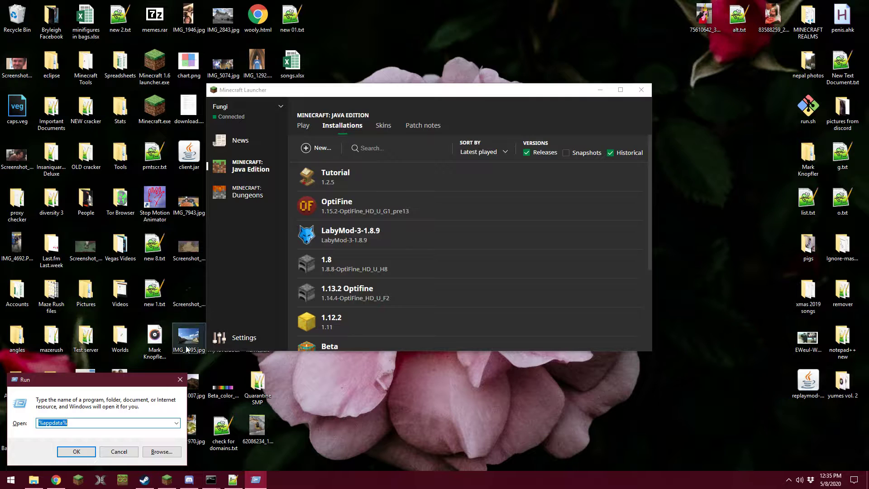
left_click_drag(114, 381, 264, 311)
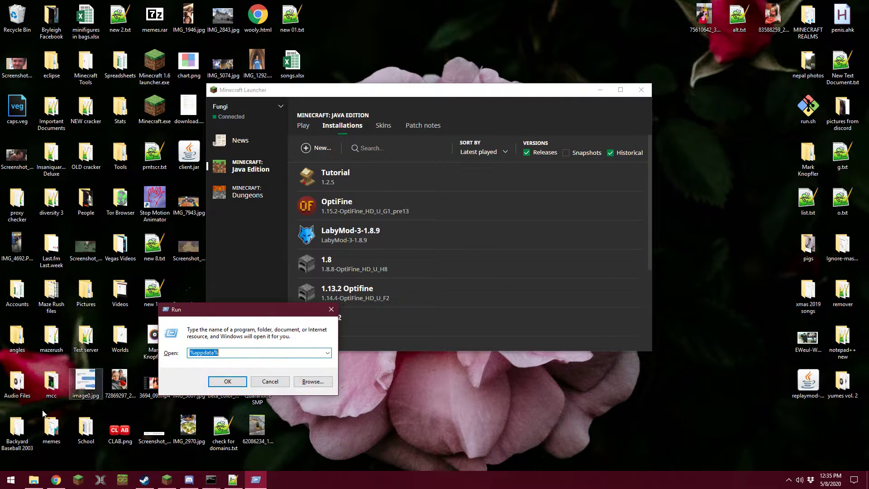
right_click(19, 479)
key("Escape")
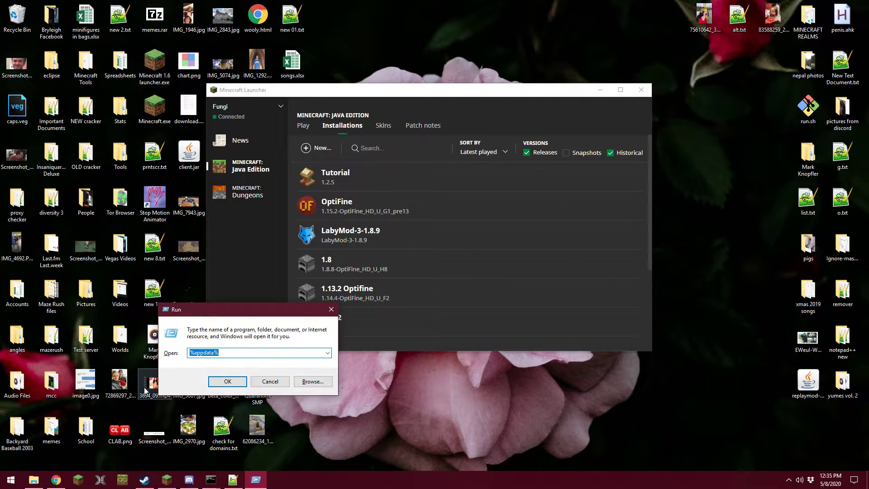
type("%a")
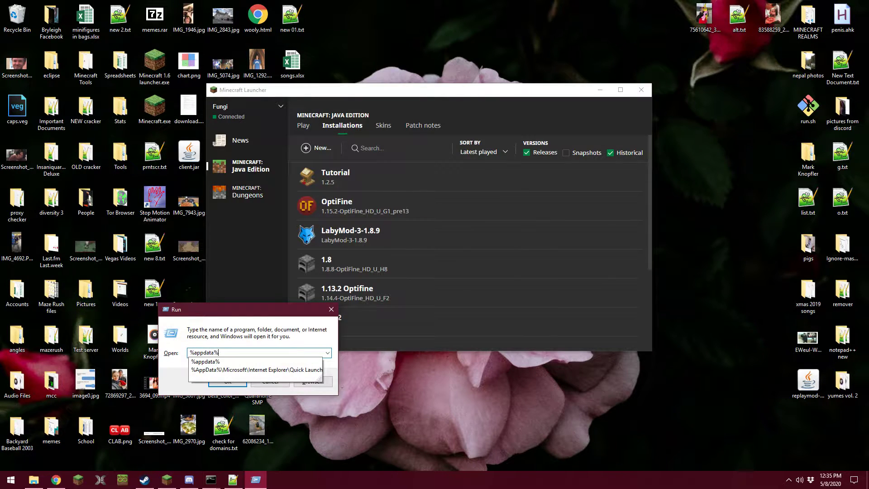
key("Return")
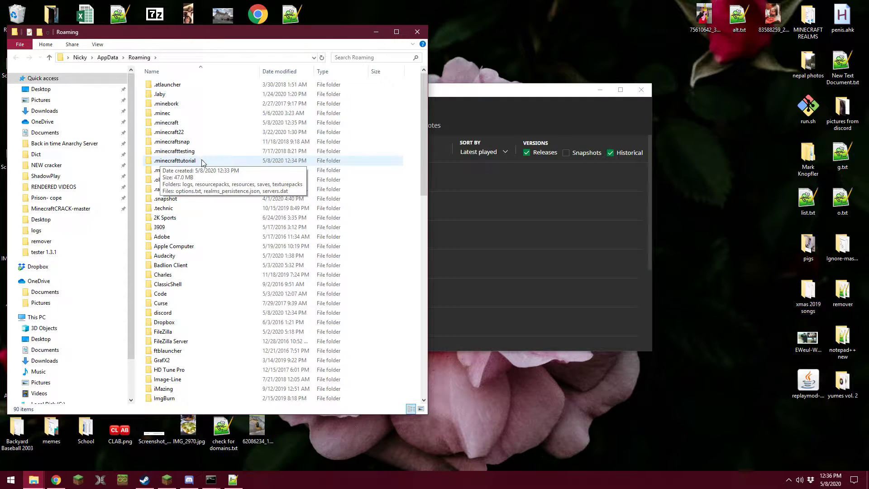
Open options.txt from the .minecrafttutorial folder in Notepad++.
double_click(202, 161)
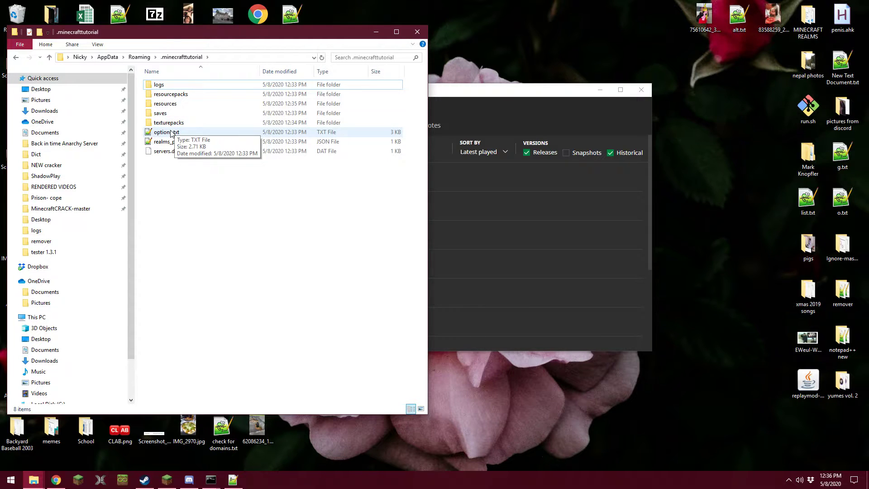
double_click(171, 132)
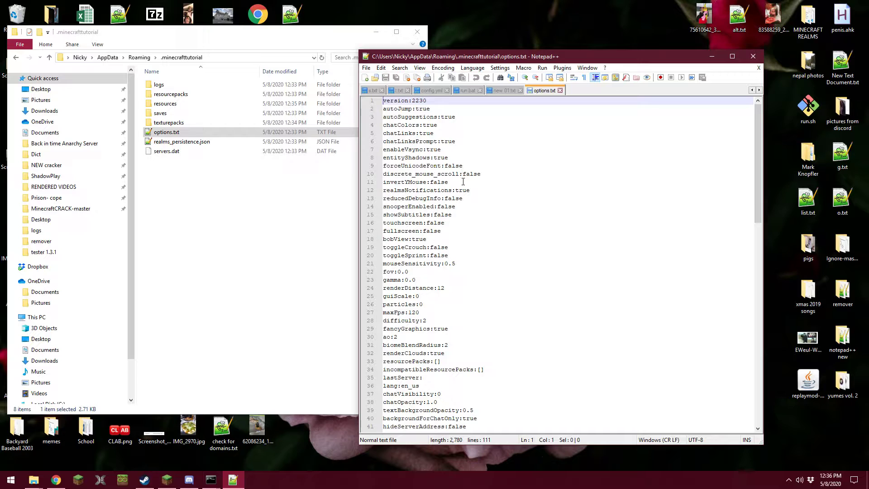
Search options.txt for 'en_' to find the lang:en_us setting.
scroll(463, 181, "down", 8)
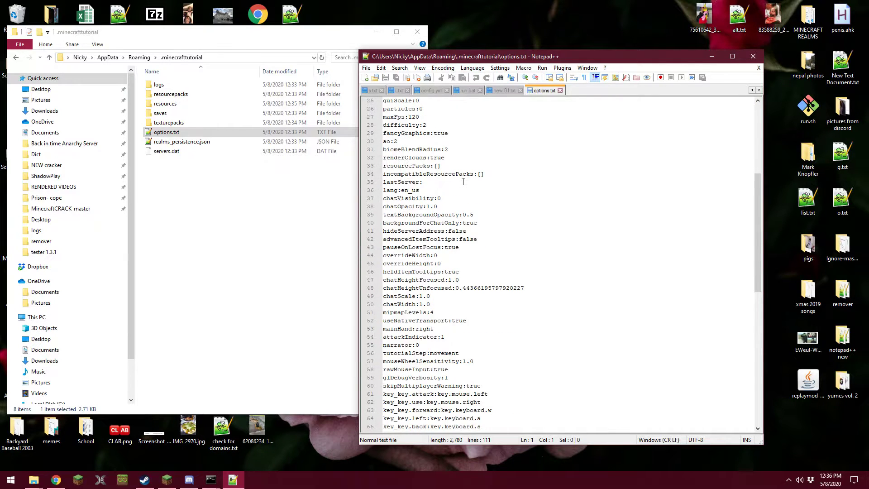
scroll(463, 181, "down", 3)
key("ctrl+f")
type("en_us")
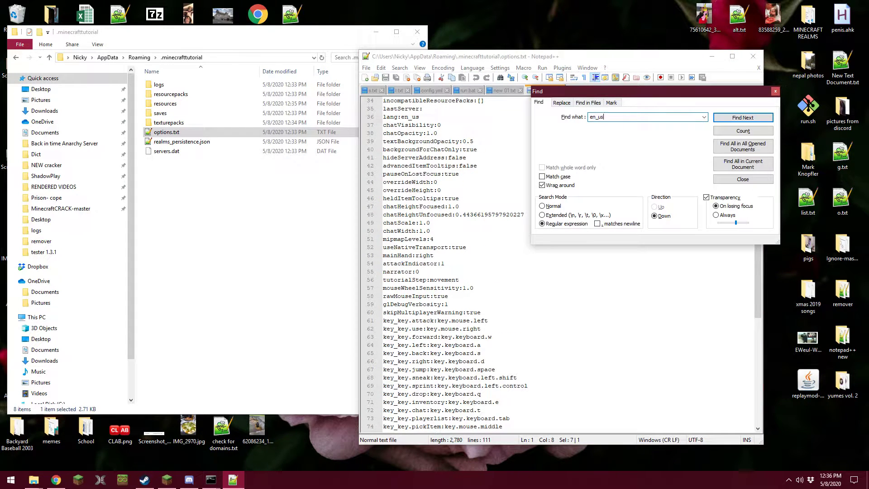
key("Return")
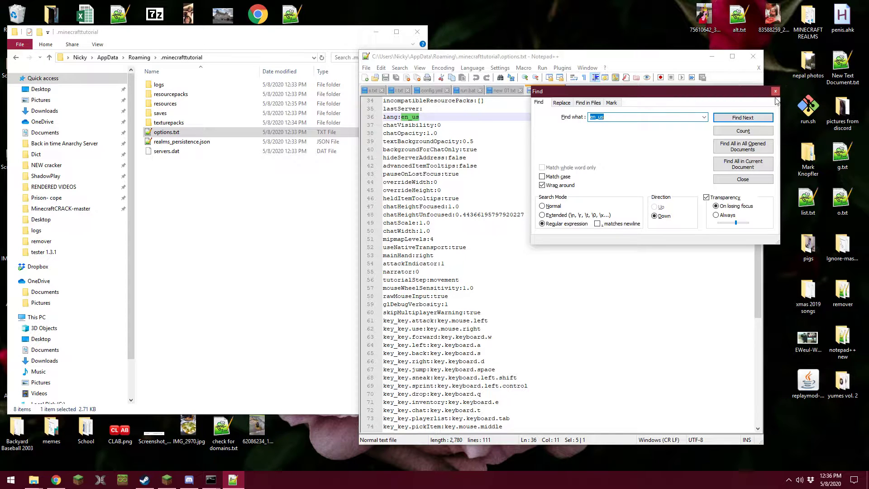
left_click(775, 92)
scroll(545, 161, "up", 11)
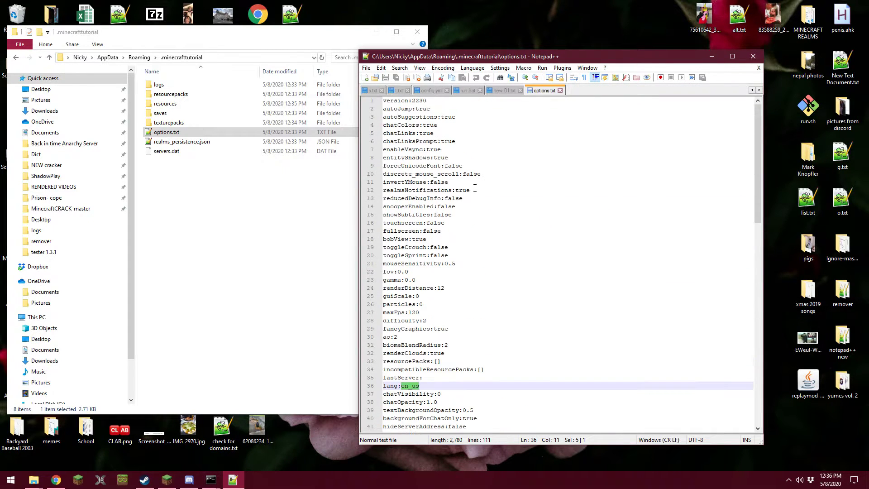
scroll(475, 226, "down", 5)
left_click(426, 267)
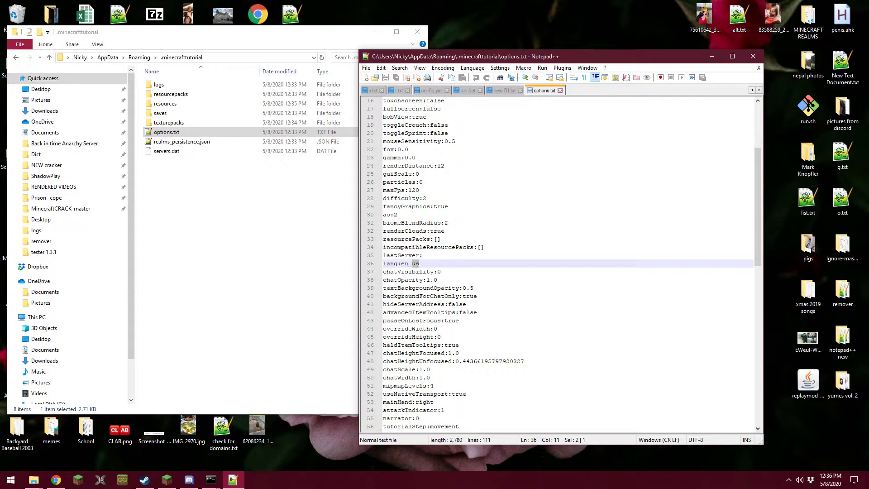
Try changing the language code to US, then delete the lang:en_us line and save.
type("US")
key("shift+Left")
key("shift+Left")
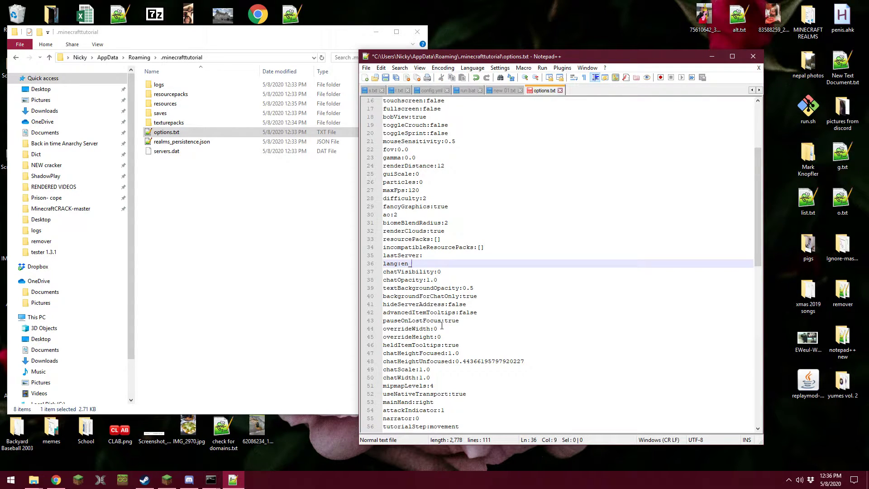
type("us")
left_click_drag(448, 263, 364, 265)
key("BackSpace")
key("BackSpace")
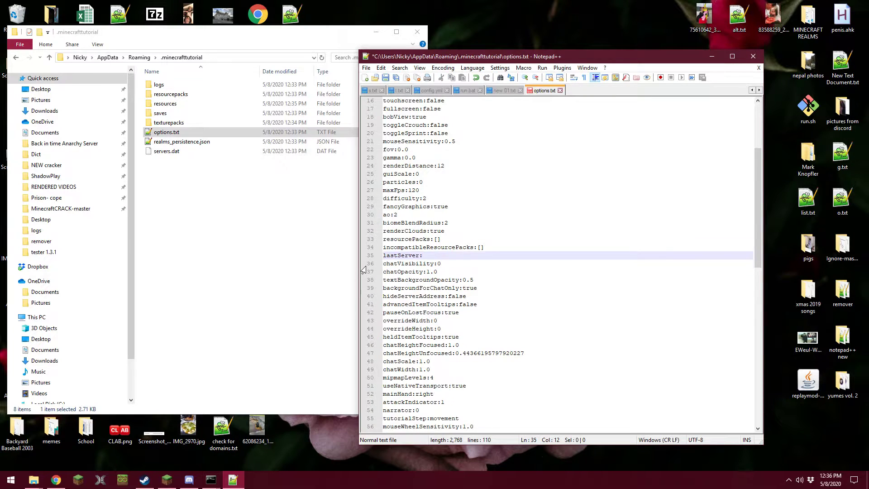
key("ctrl+s")
Restore the lang:en_us line, save options.txt, and close it in Notepad++.
key("ctrl+z")
key("ctrl+z")
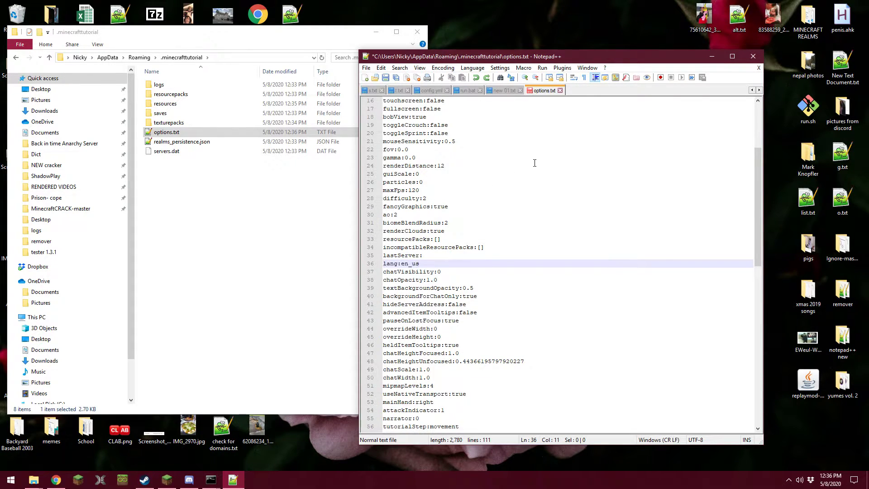
key("ctrl+s")
left_click(560, 90)
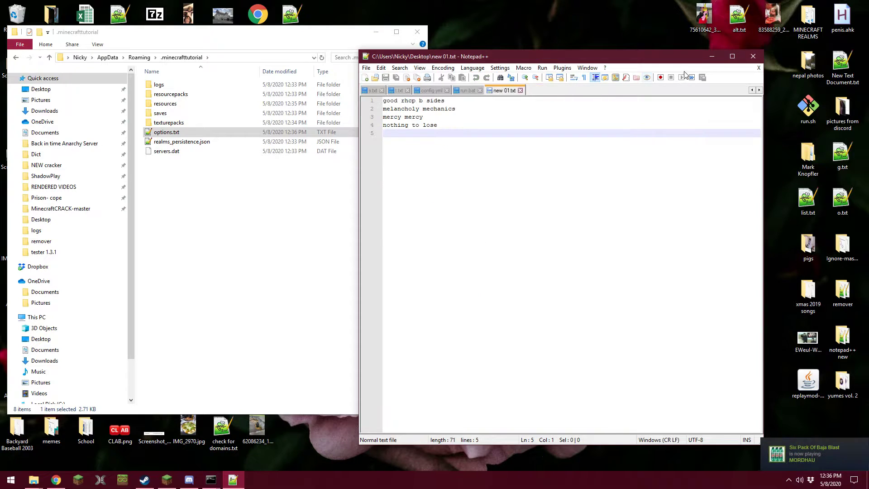
left_click(711, 56)
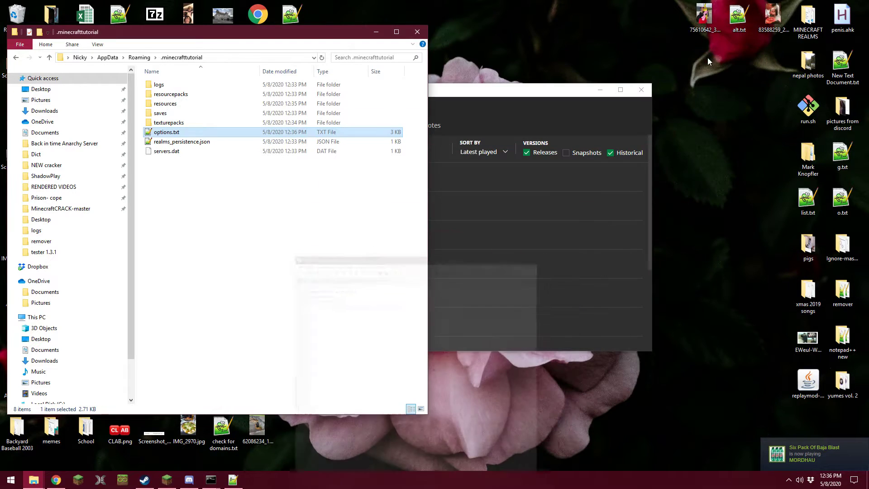
Open options.txt in Notepad, delete the lang:en_us line, and close it saving the change.
right_click(186, 134)
left_click(205, 149)
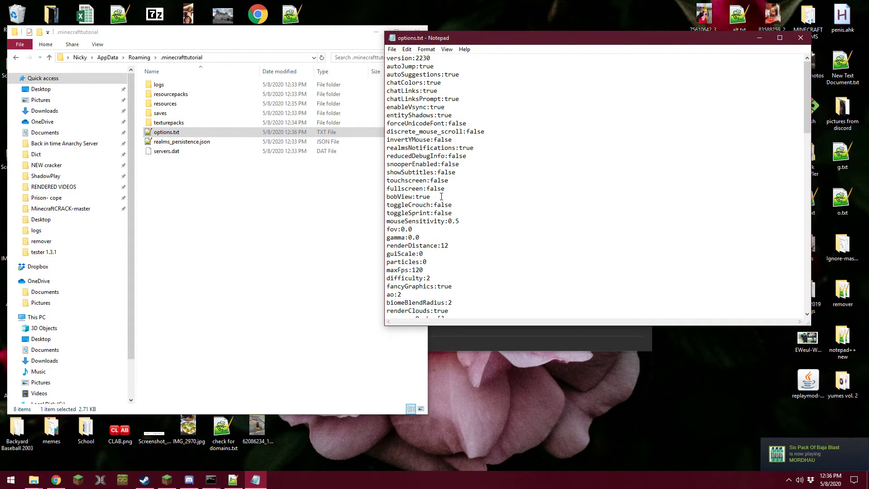
scroll(441, 196, "down", 4)
scroll(440, 196, "down", 1)
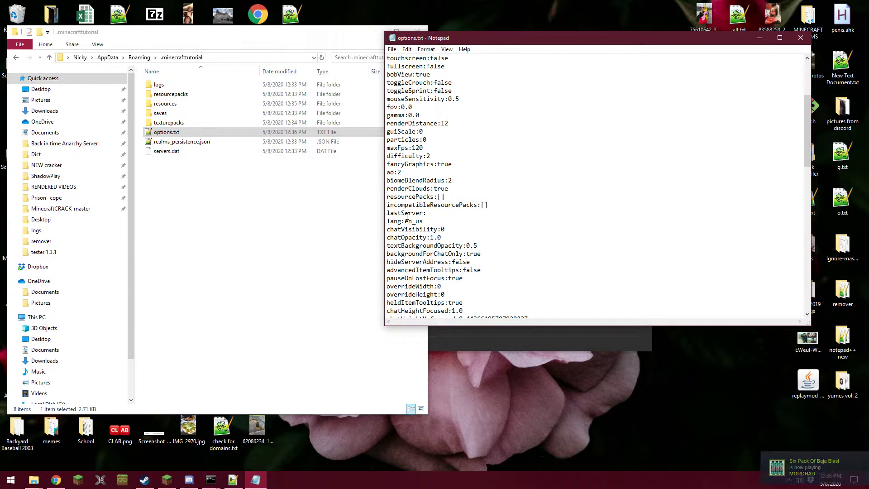
left_click_drag(430, 222, 365, 221)
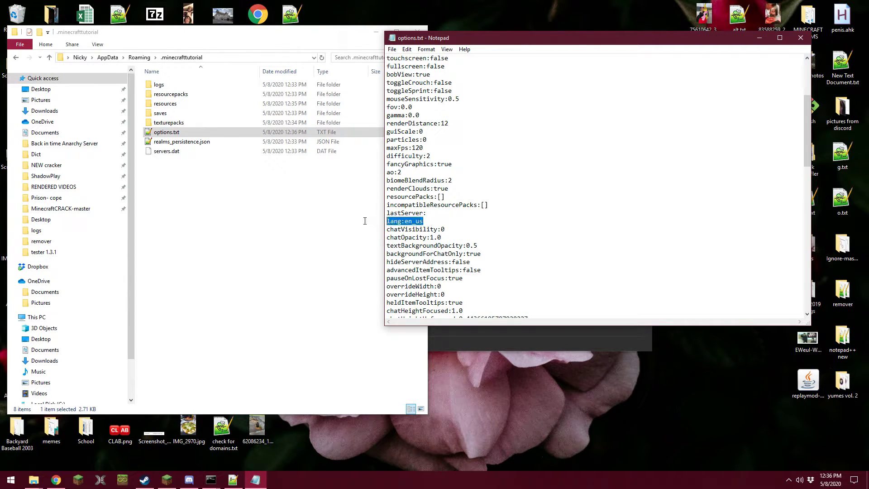
key("BackSpace")
key("BackSpace")
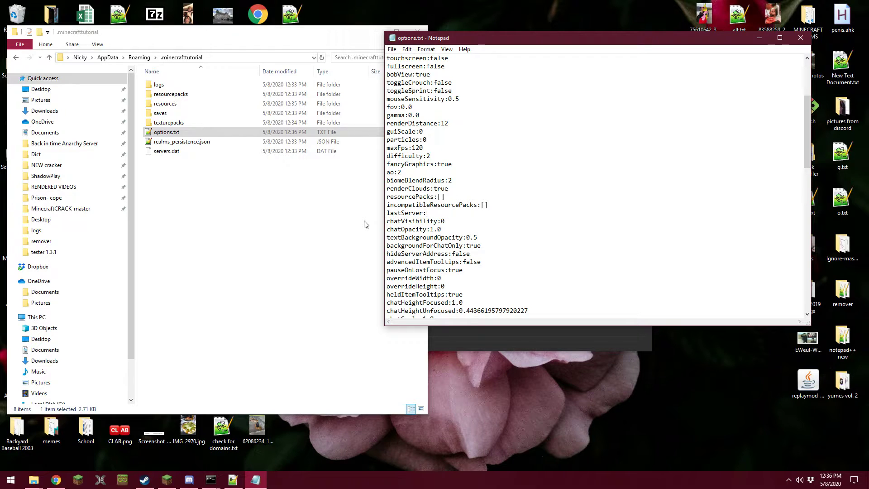
left_click(800, 38)
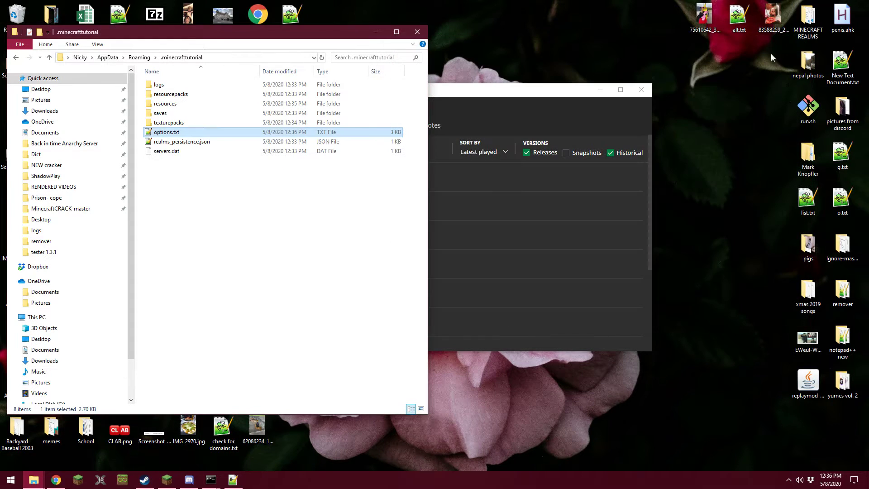
Launch Tutorial 1.2.5, let it load to the title menu without crashing, then quit.
left_click_drag(503, 97, 604, 68)
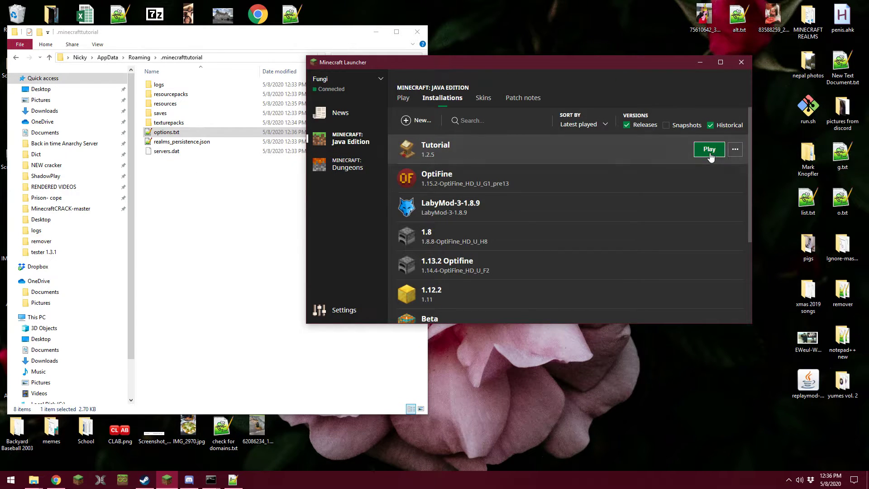
left_click(710, 150)
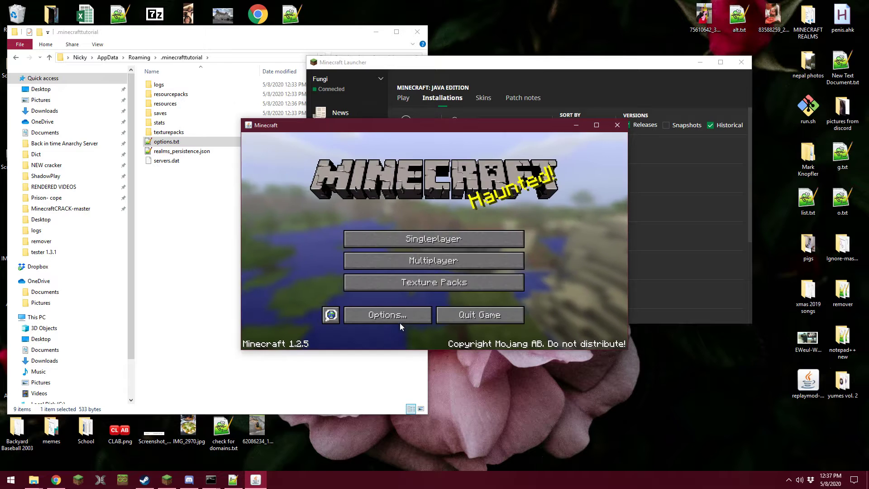
left_click_drag(425, 131, 481, 126)
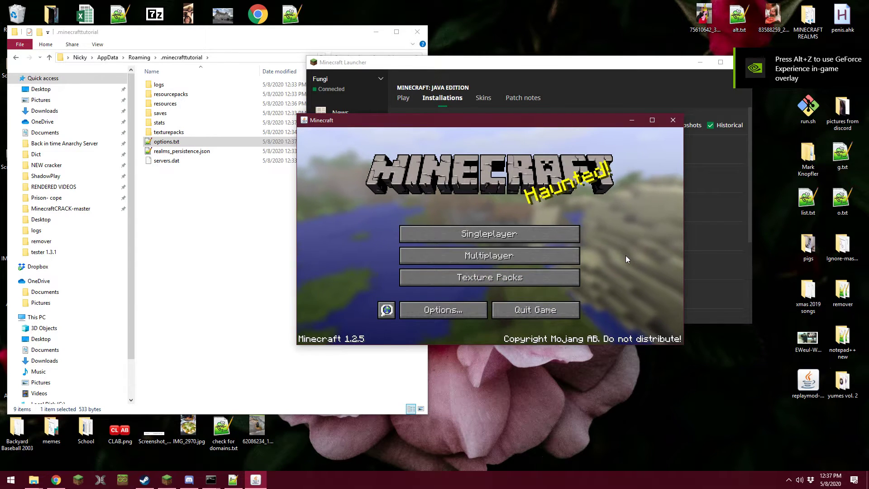
left_click(545, 311)
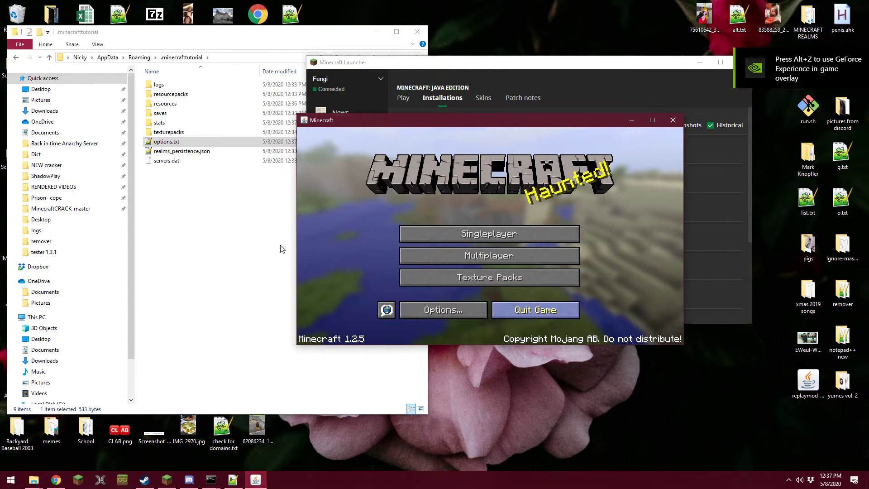
Delete options.txt from the game folder and relaunch the Tutorial installation.
left_click(222, 141)
key("Delete")
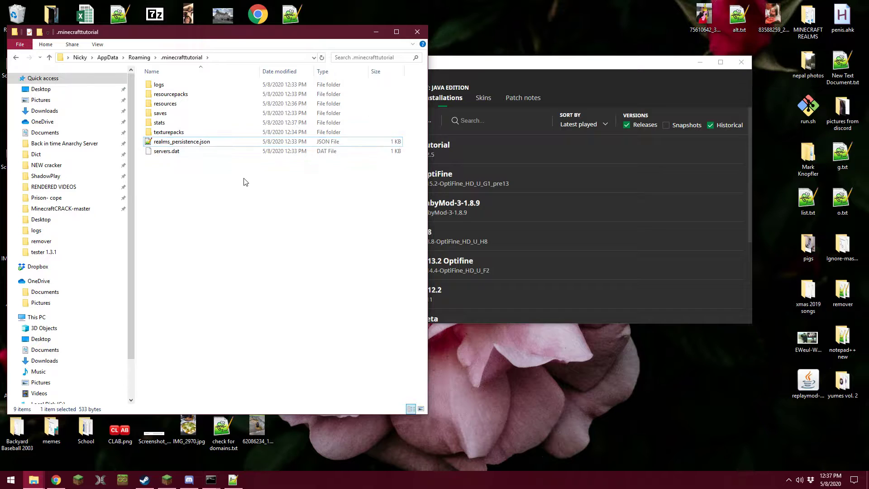
left_click(578, 82)
mouse_move(681, 145)
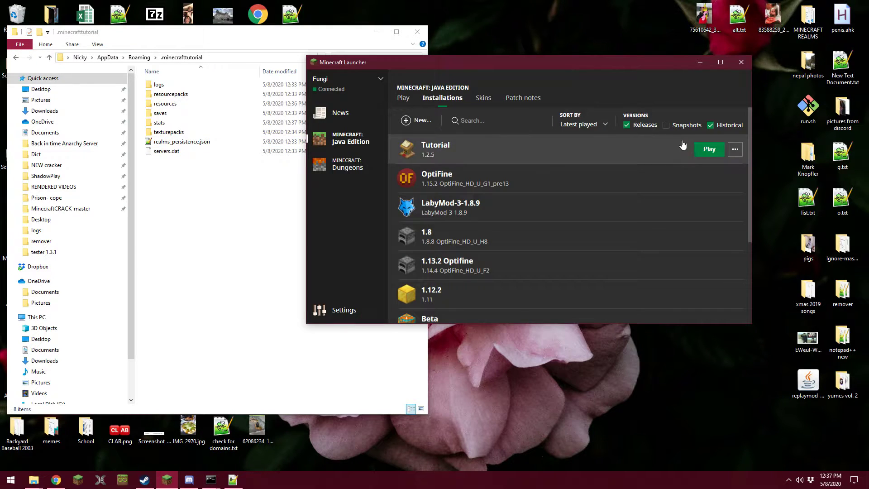
left_click(701, 151)
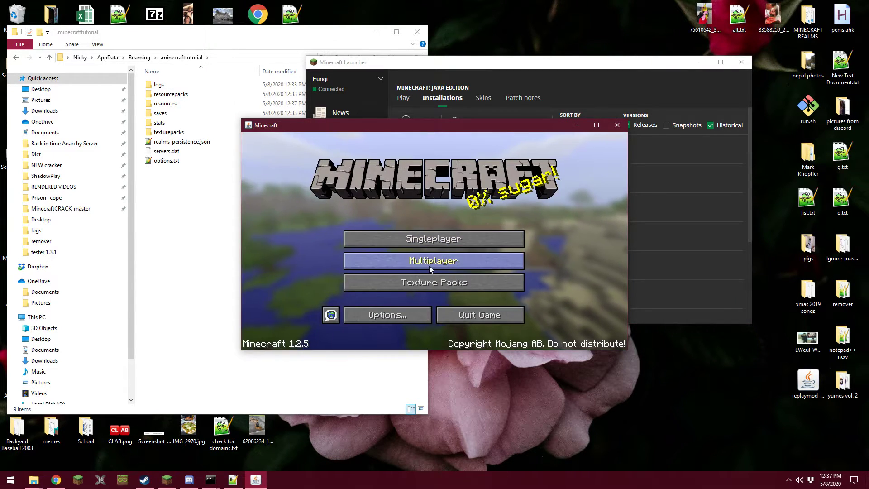
Open the Multiplayer server list, cancel back to the title menu, and quit the game.
left_click(430, 265)
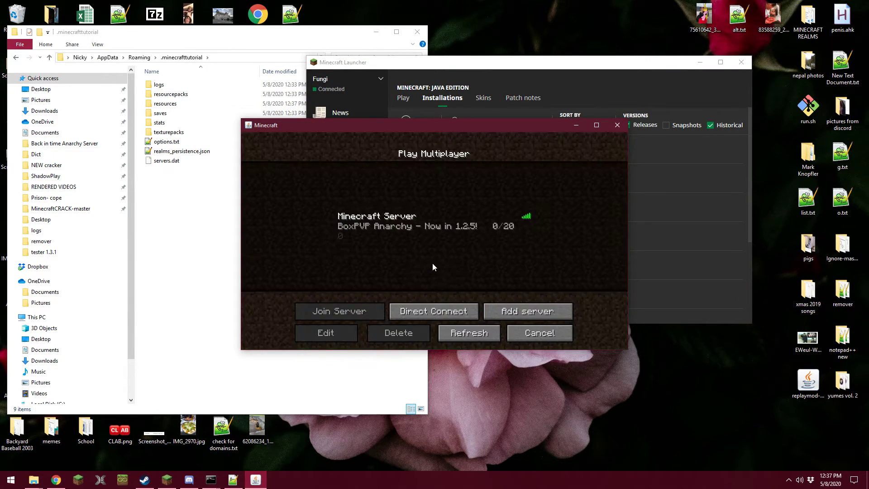
left_click(525, 332)
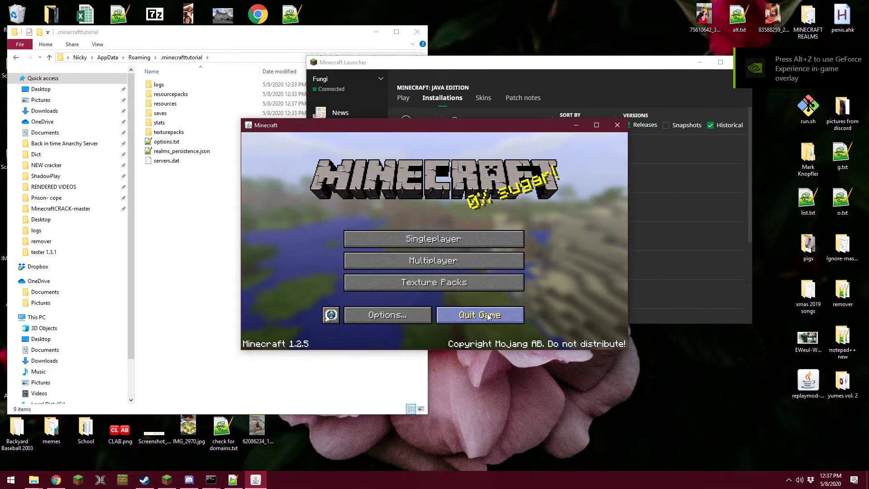
left_click(489, 315)
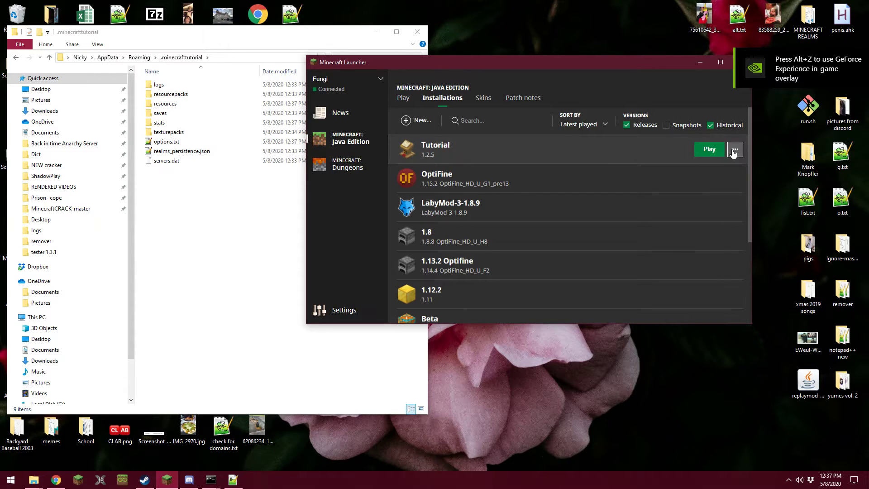
Open the Tutorial installation's Edit dialog and close it without changes.
left_click(734, 150)
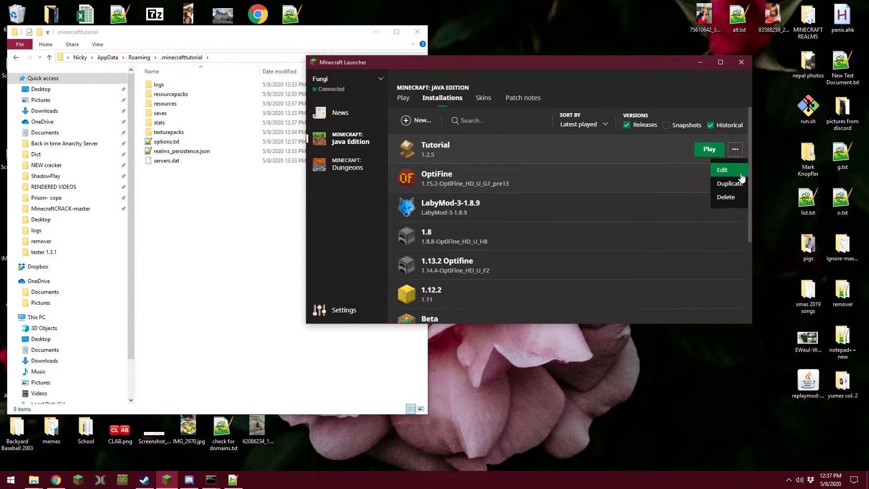
left_click(732, 171)
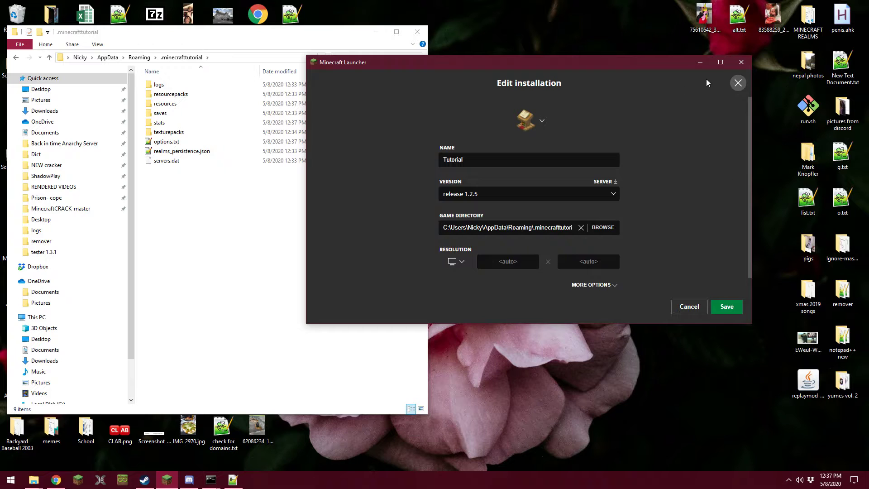
left_click(733, 84)
Start a new installation and choose release 1.2.5 as its version.
left_click(437, 121)
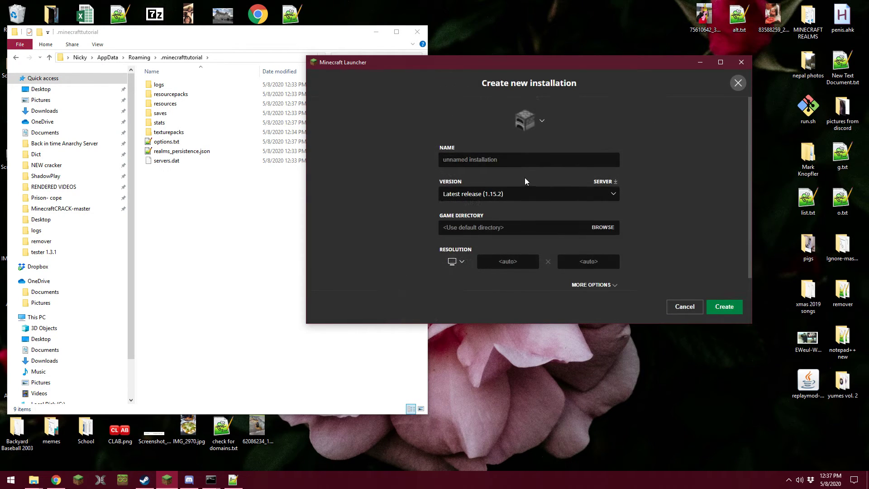
left_click(578, 192)
scroll(545, 199, "down", 5)
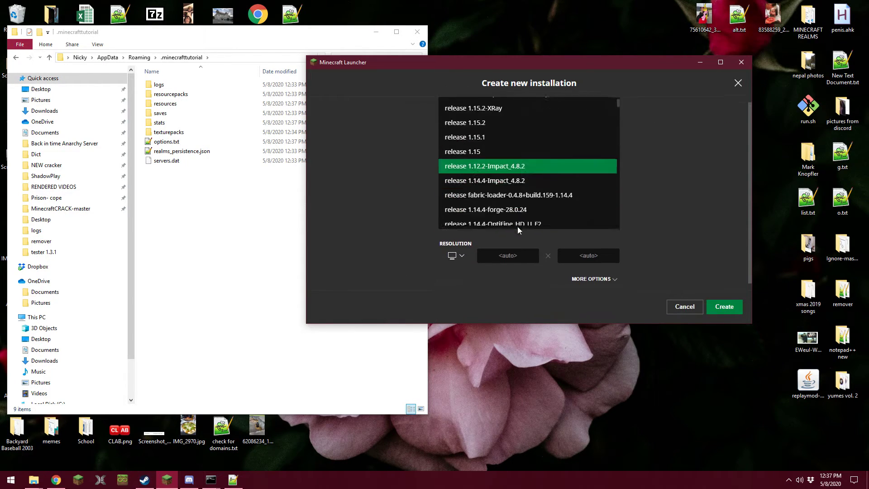
scroll(517, 205, "down", 10)
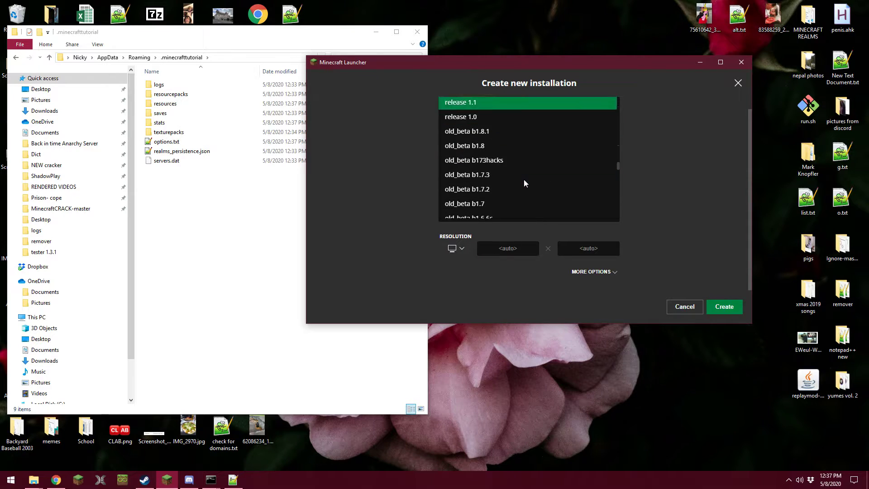
scroll(525, 181, "up", 10)
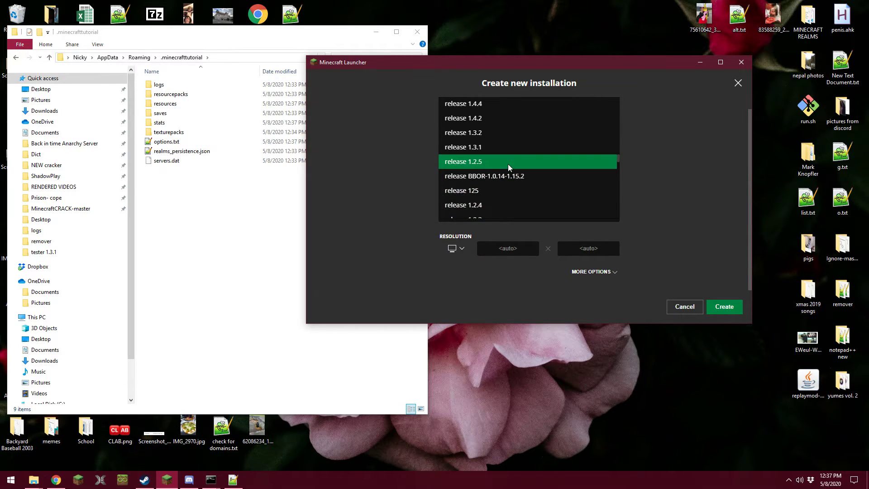
left_click(511, 164)
Name the installation 'test', set its game directory to .minecraft123, and create it.
left_click(546, 149)
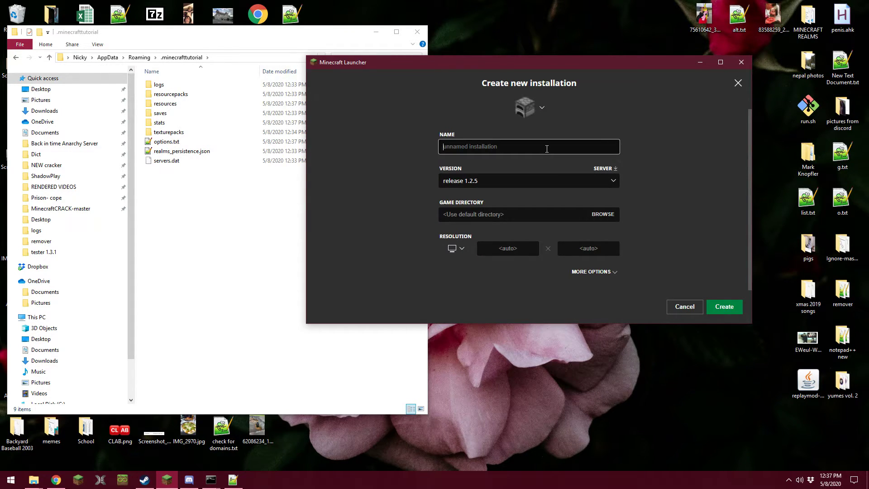
type("testsetsedxgd")
left_click(466, 215)
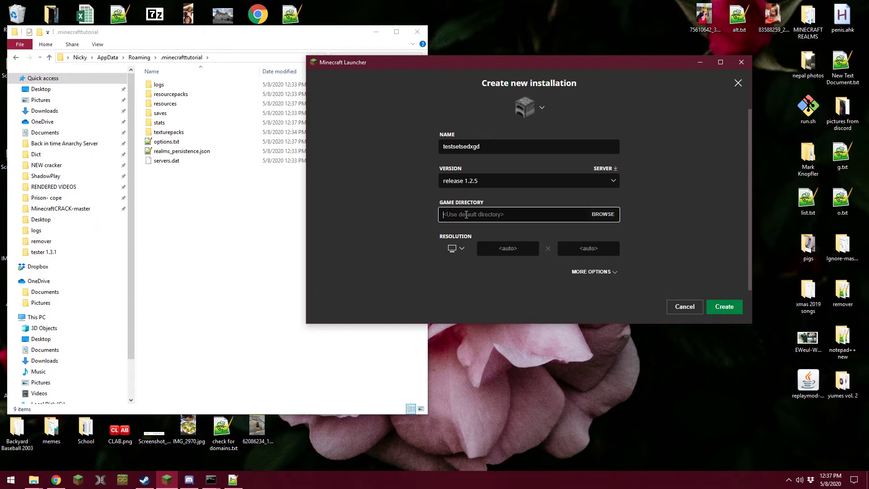
left_click(603, 214)
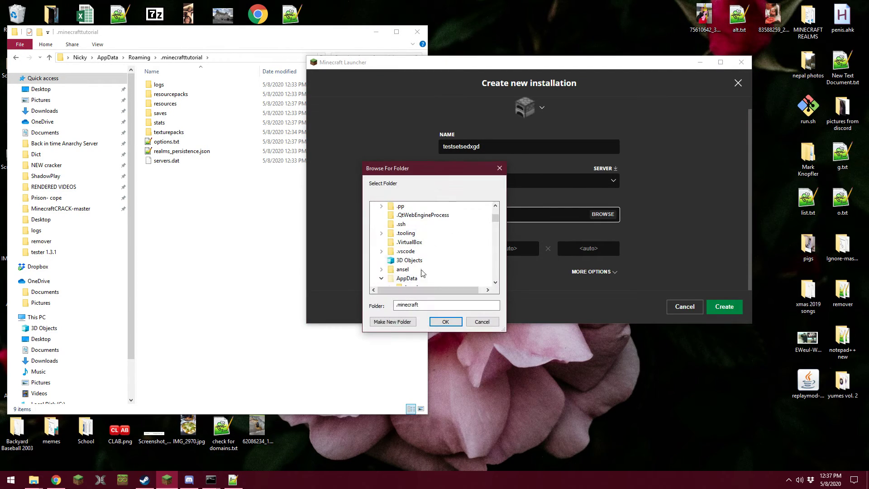
left_click(446, 322)
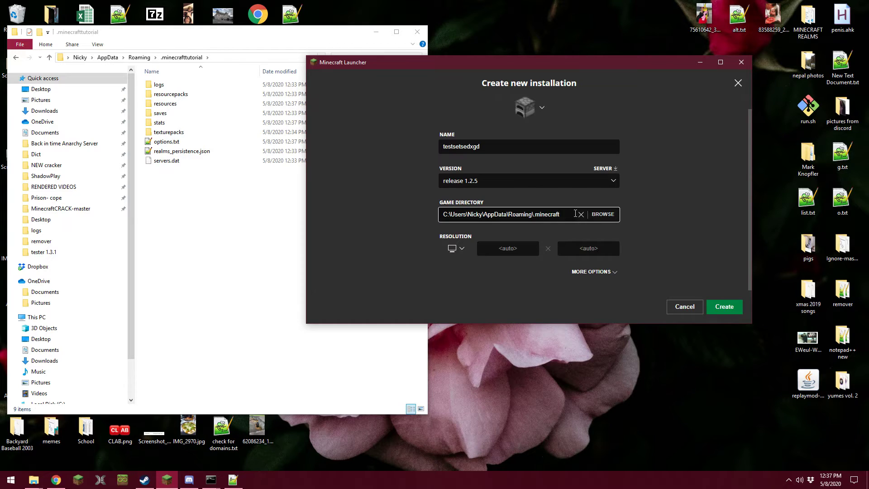
type("123")
double_click(564, 213)
left_click(716, 302)
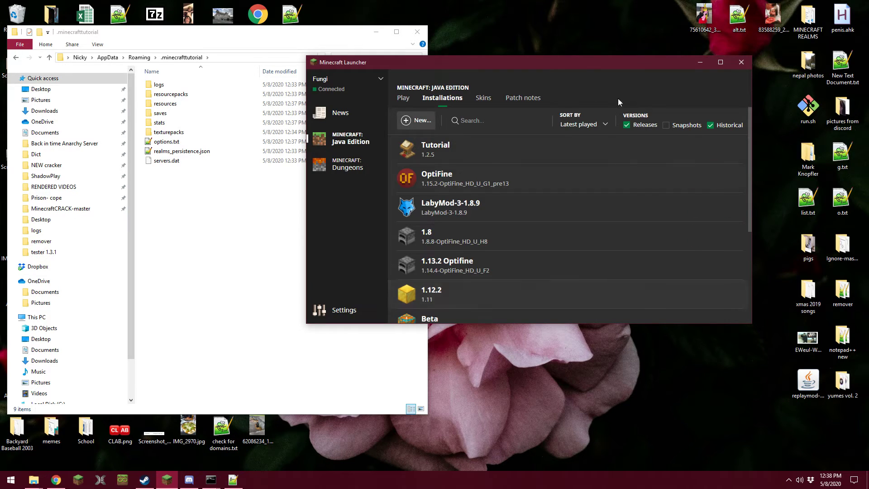
scroll(507, 181, "down", 4)
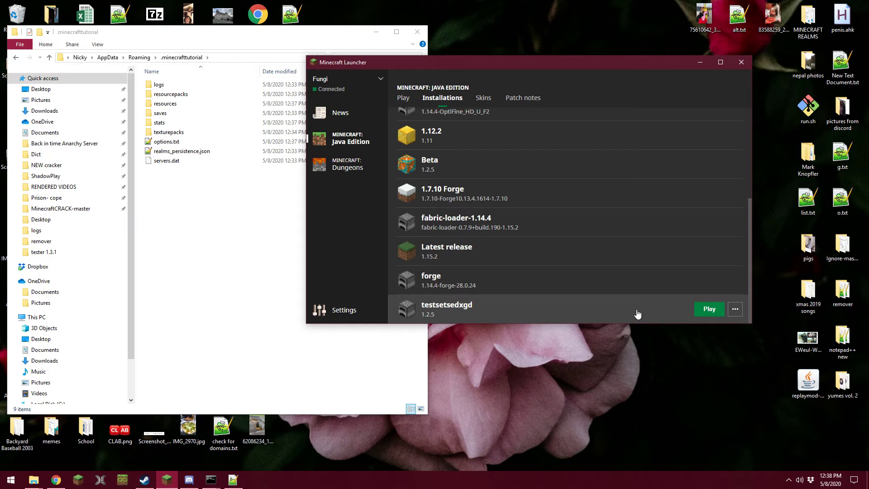
scroll(569, 245, "up", 5)
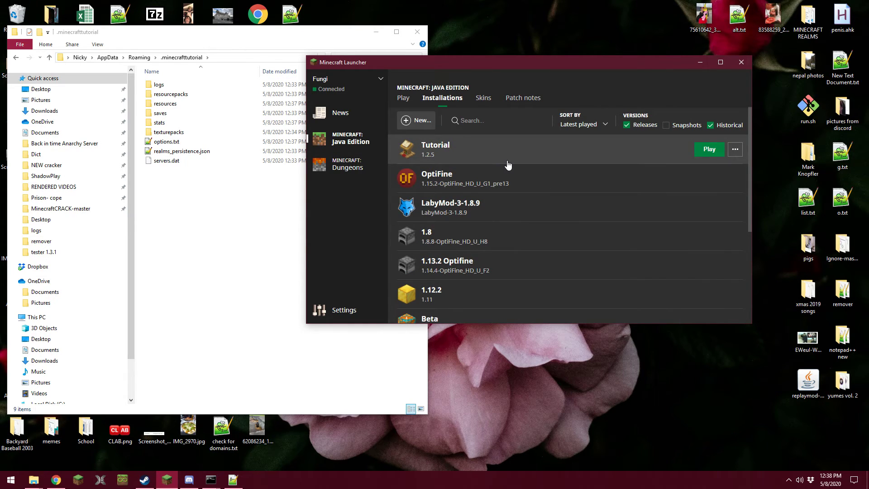
scroll(562, 202, "down", 4)
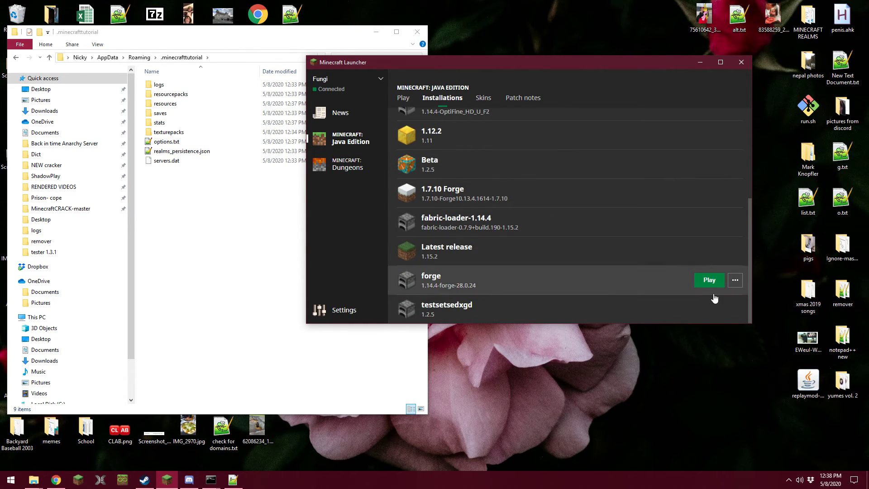
left_click(499, 307)
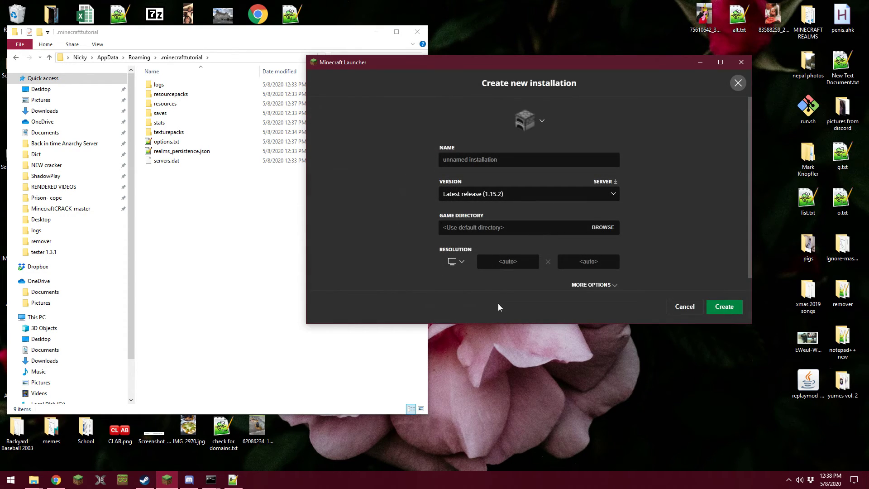
left_click(682, 306)
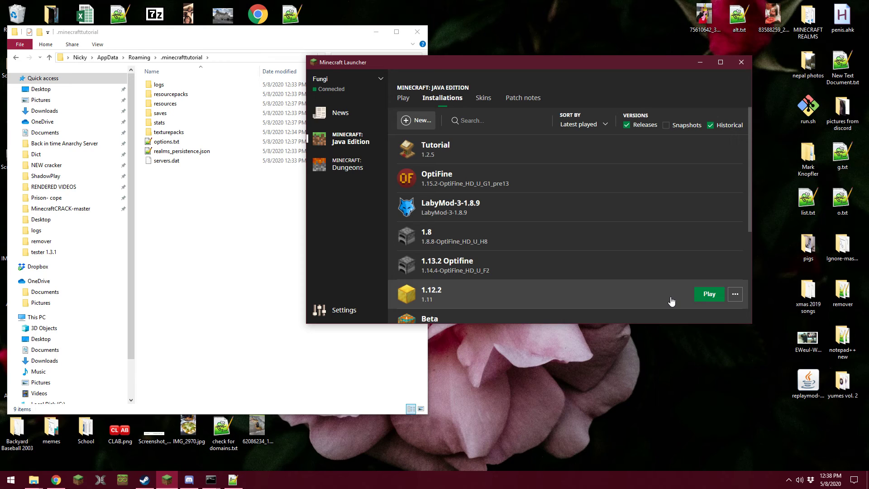